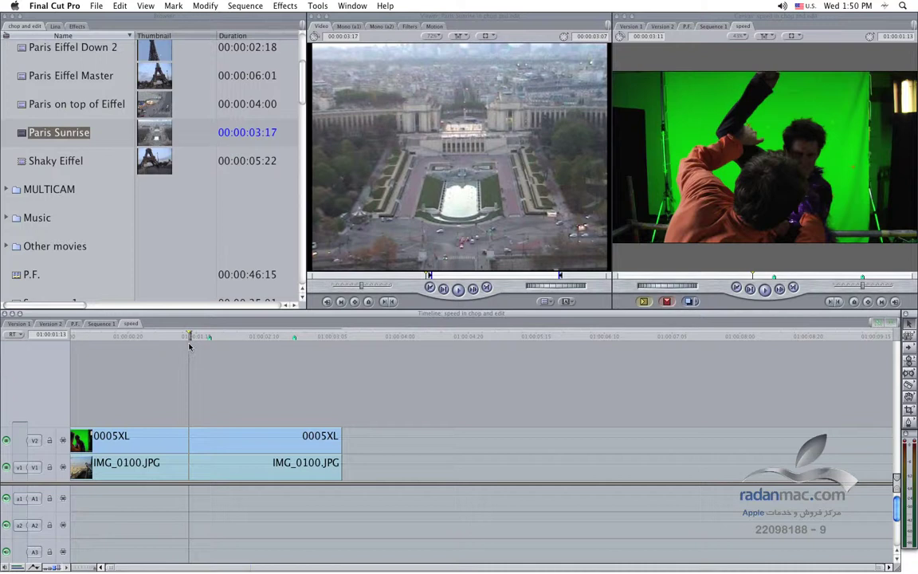
Scrub through the sequence to review the footage
click(168, 336)
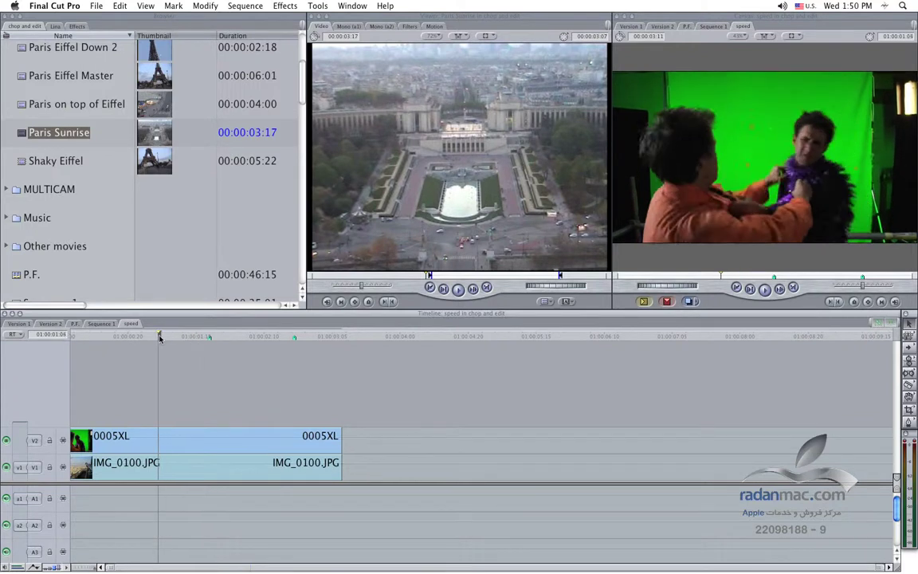
mouse_move(167, 337)
mouse_down()
mouse_move(194, 341)
mouse_move(158, 341)
mouse_up()
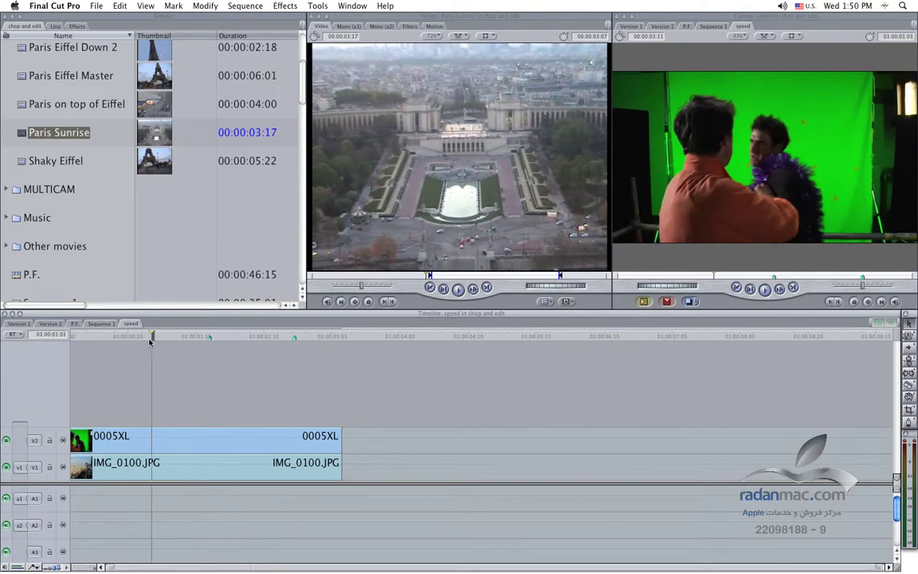
mouse_move(158, 342)
mouse_down()
mouse_move(180, 341)
mouse_move(162, 340)
mouse_up()
Apply the Primatte Keyer Pro video filter to the 0005XL clip on V2
click(292, 428)
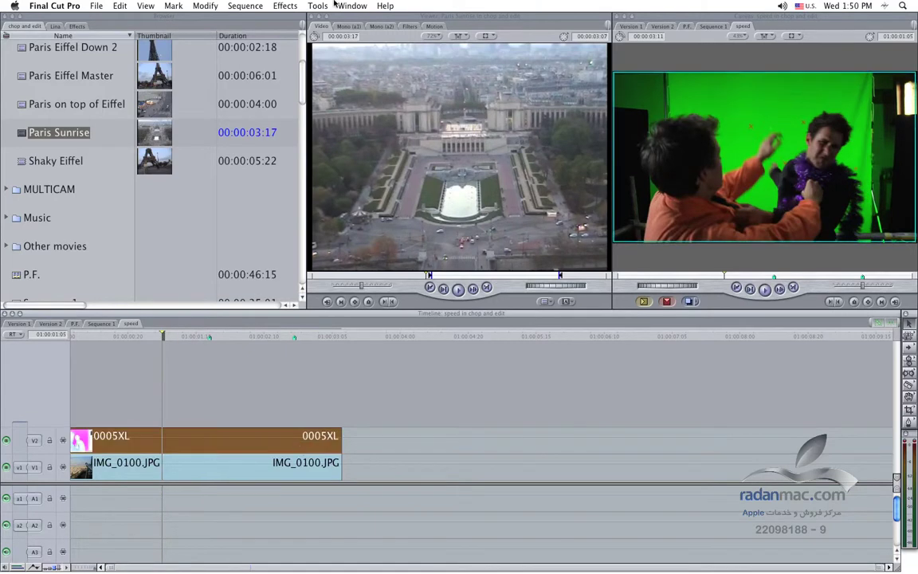
click(285, 5)
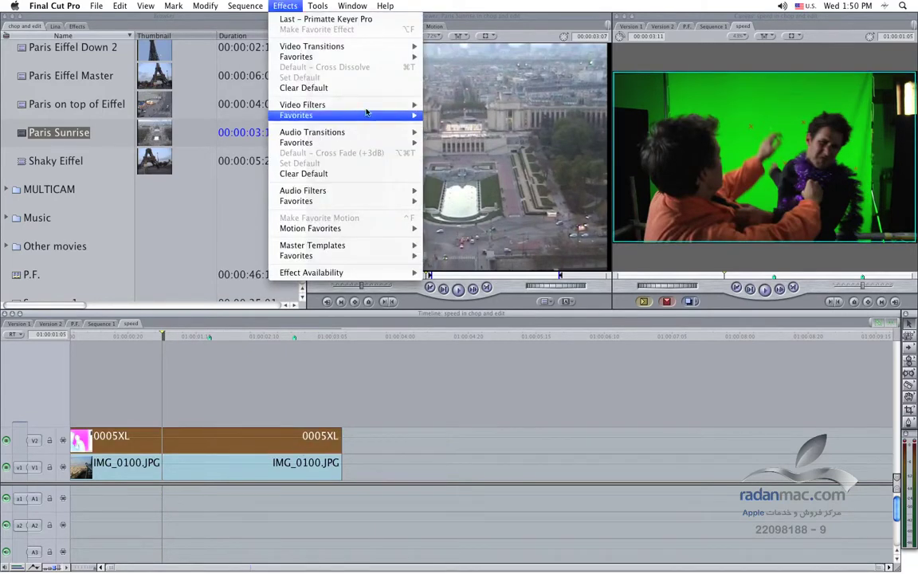
mouse_move(343, 105)
mouse_move(478, 261)
mouse_move(528, 334)
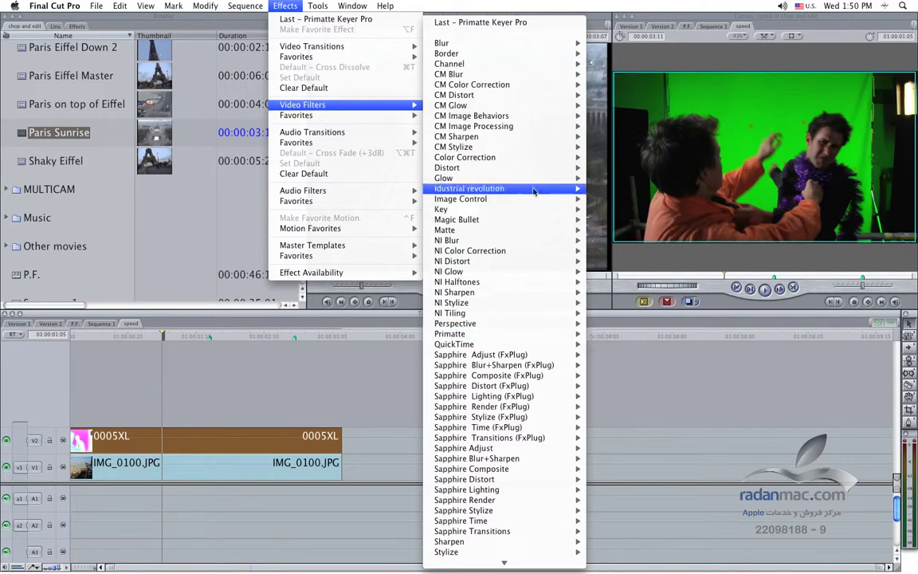
mouse_move(534, 208)
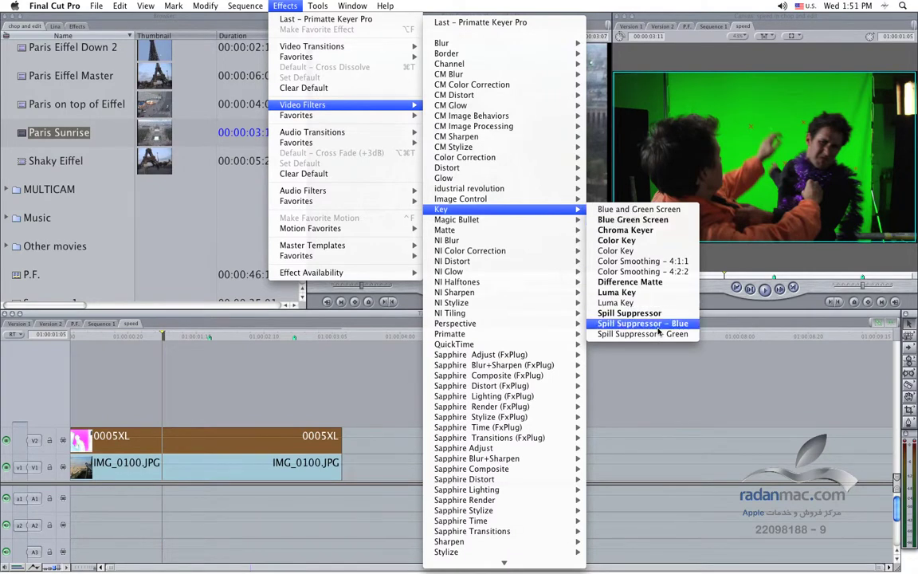
mouse_move(558, 334)
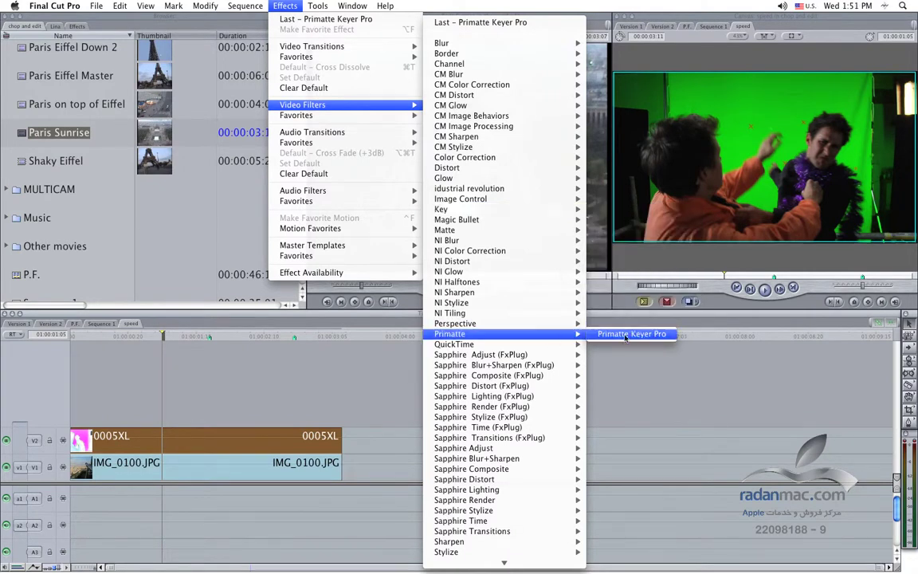
click(625, 335)
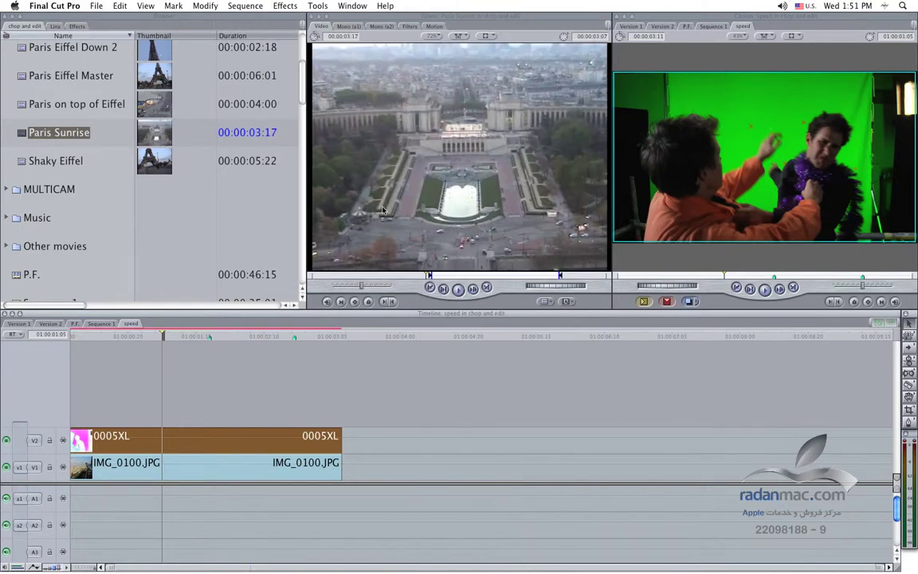
Load 0005XL into the Viewer and bring up its Primatte Keyer Pro filter settings
double_click(233, 442)
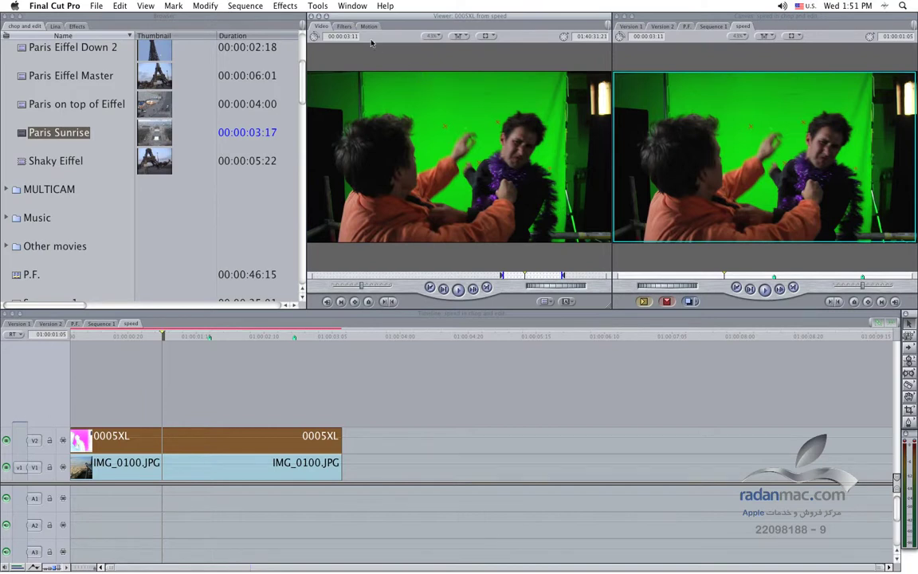
click(344, 26)
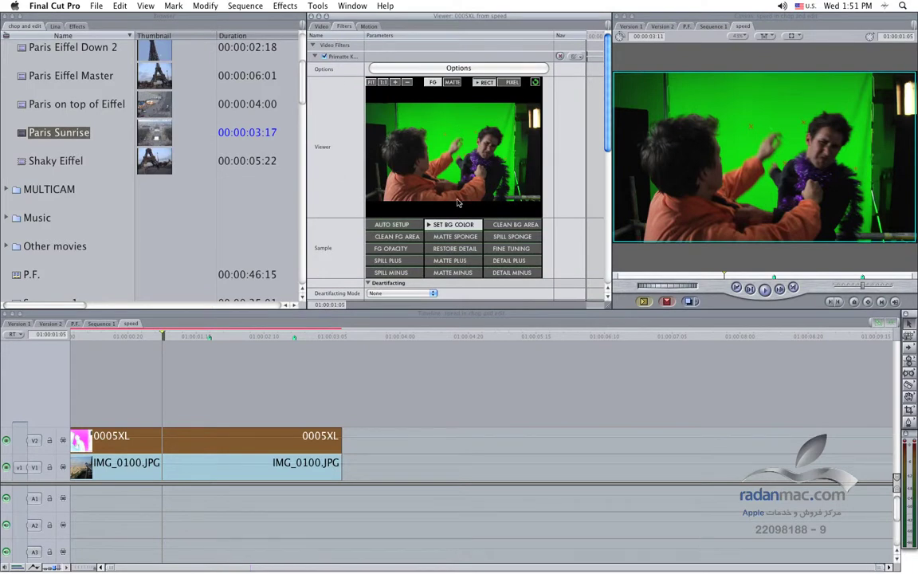
Key out the green with Auto Setup and a backdrop sample, then hide the V1 track
click(393, 226)
drag(444, 115, 415, 96)
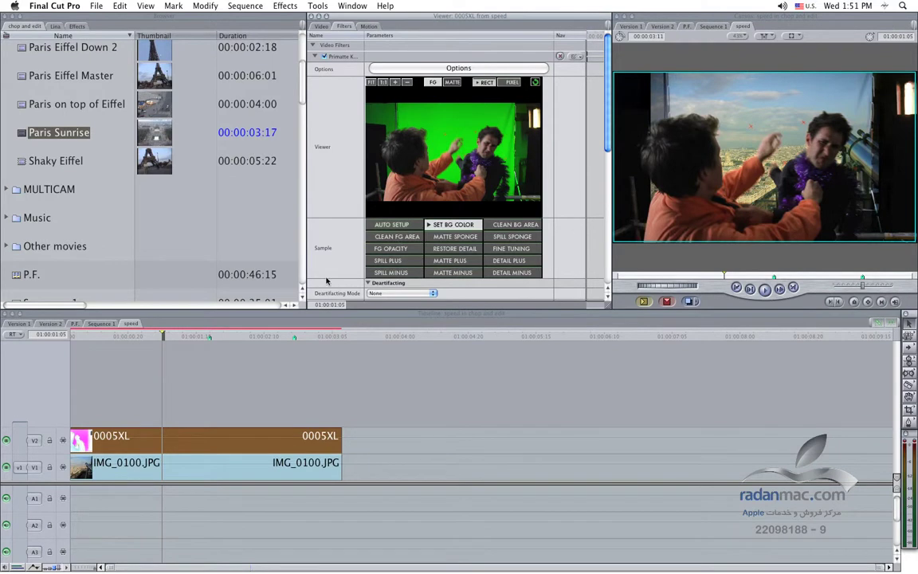
click(6, 467)
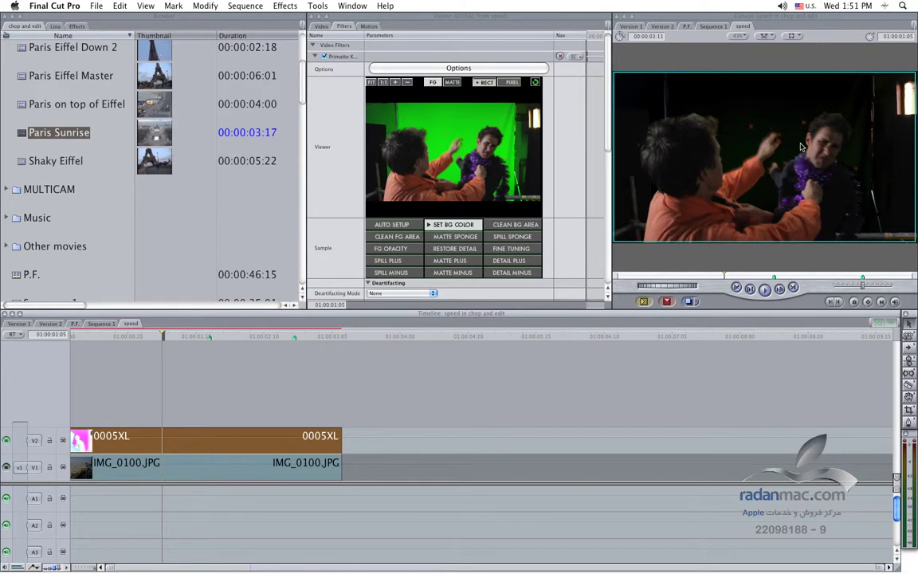
click(795, 36)
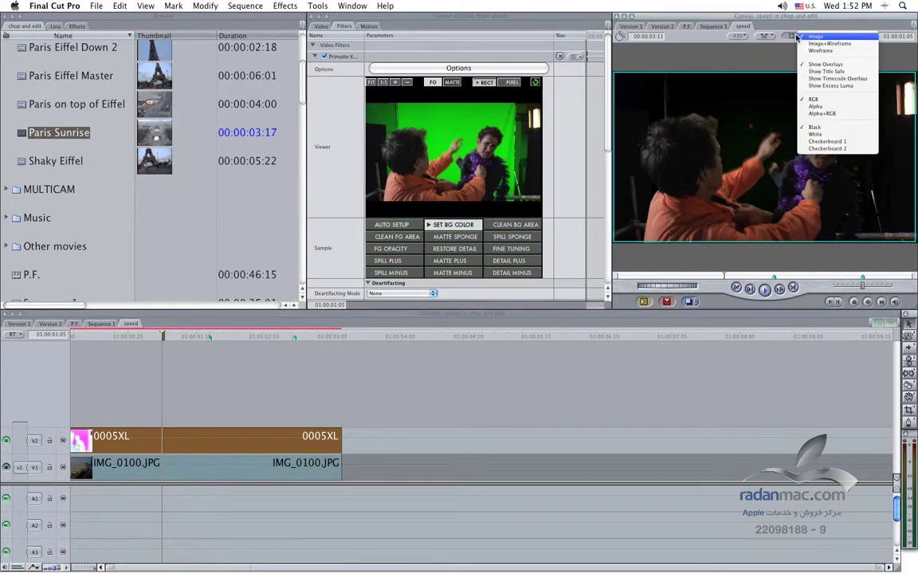
View the Canvas as an Alpha matte and clean the background using Set BG Color and Clean BG Area
click(830, 106)
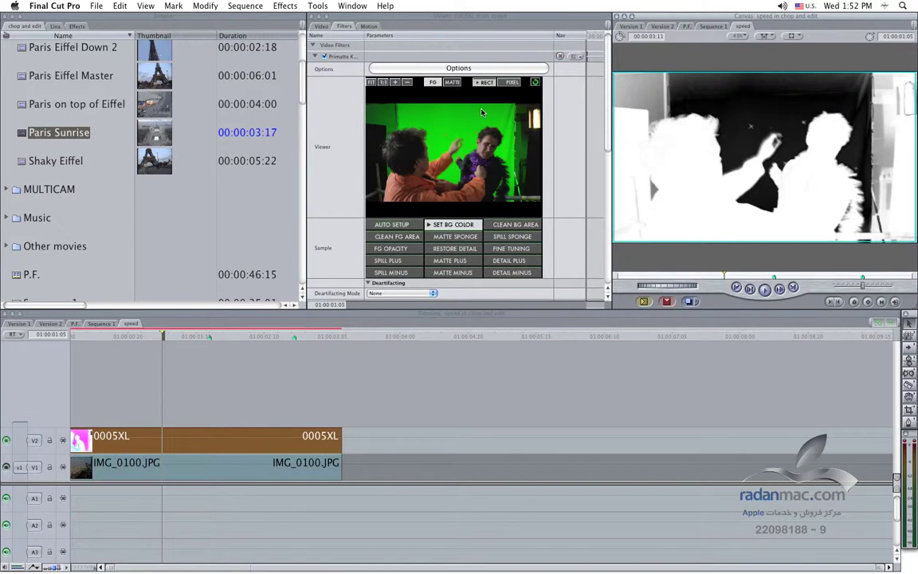
drag(481, 112, 506, 123)
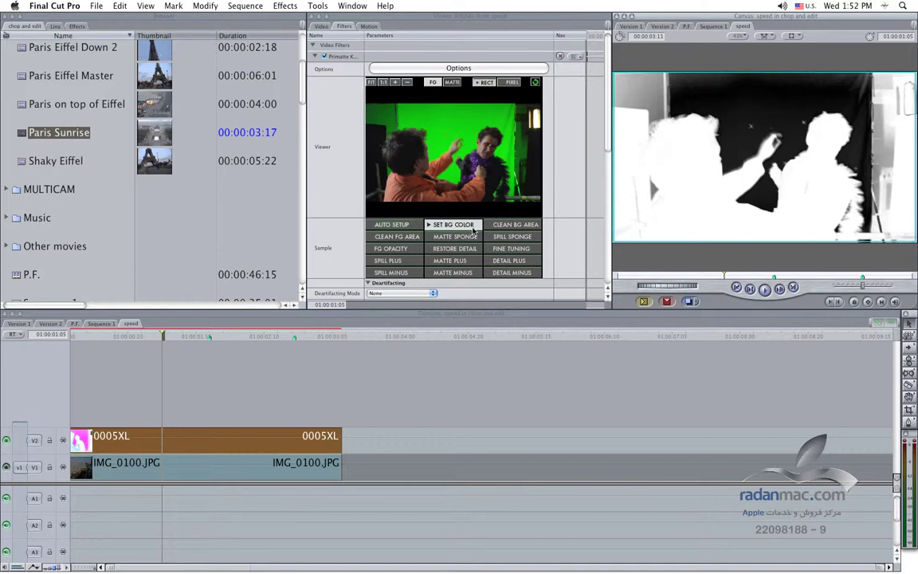
click(510, 225)
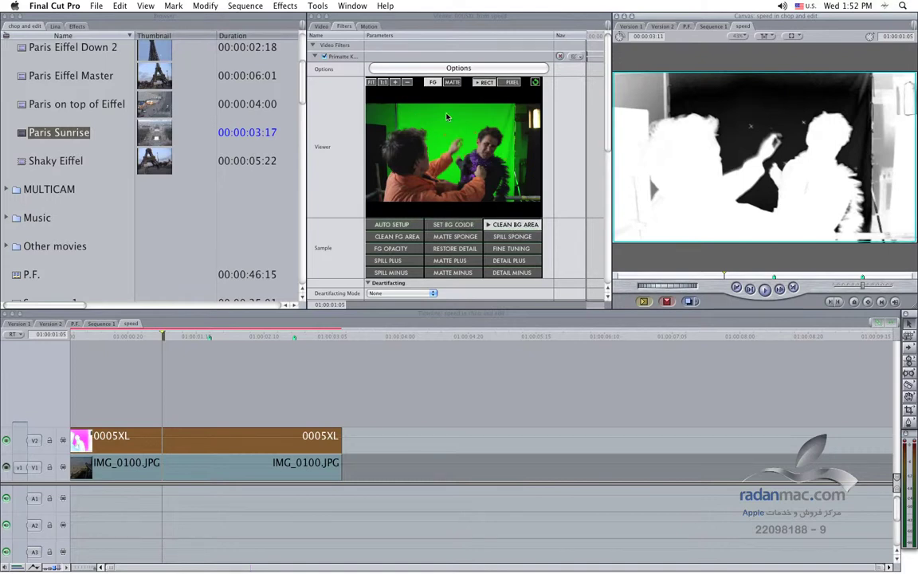
drag(446, 117, 509, 122)
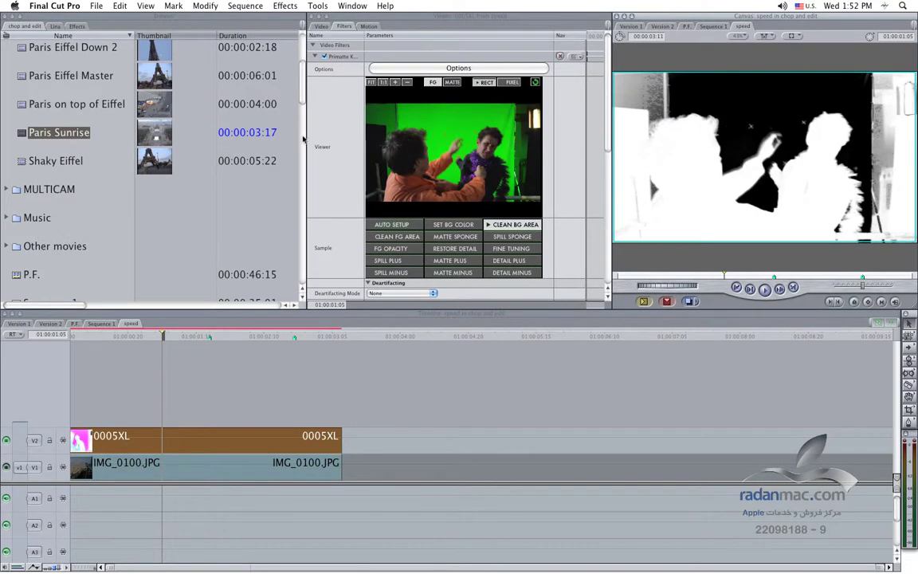
Show the Video tab, pick the Crop tool, and view the Canvas at 25% with Image+Wireframe
click(327, 28)
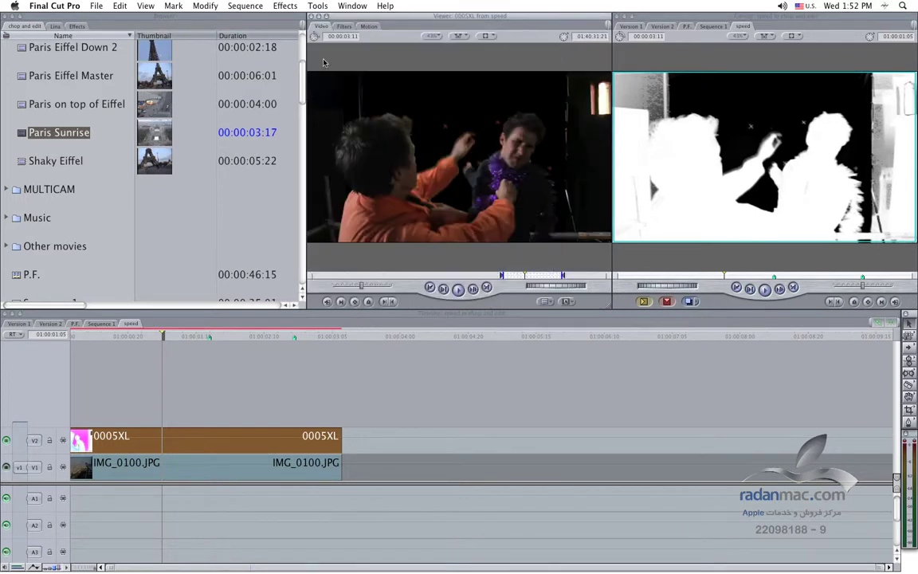
click(909, 411)
click(737, 36)
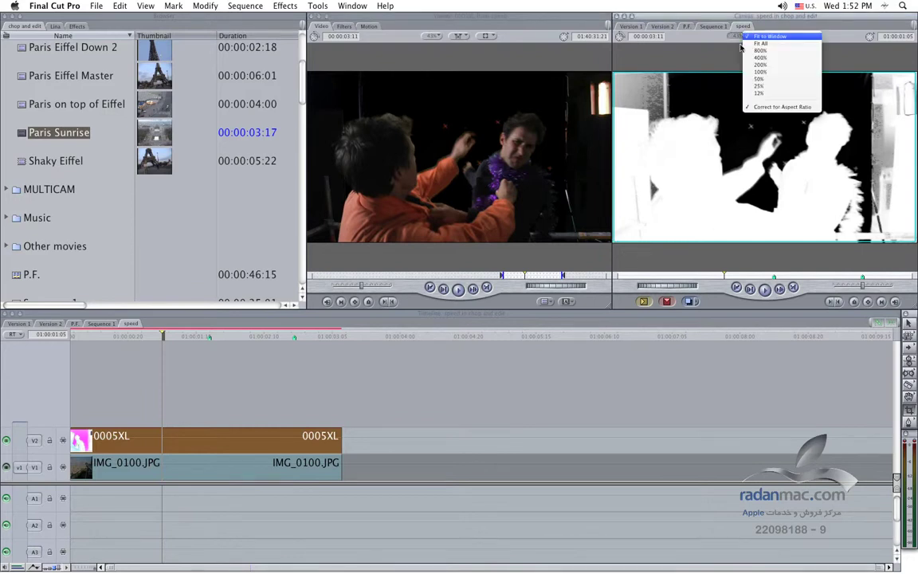
click(761, 86)
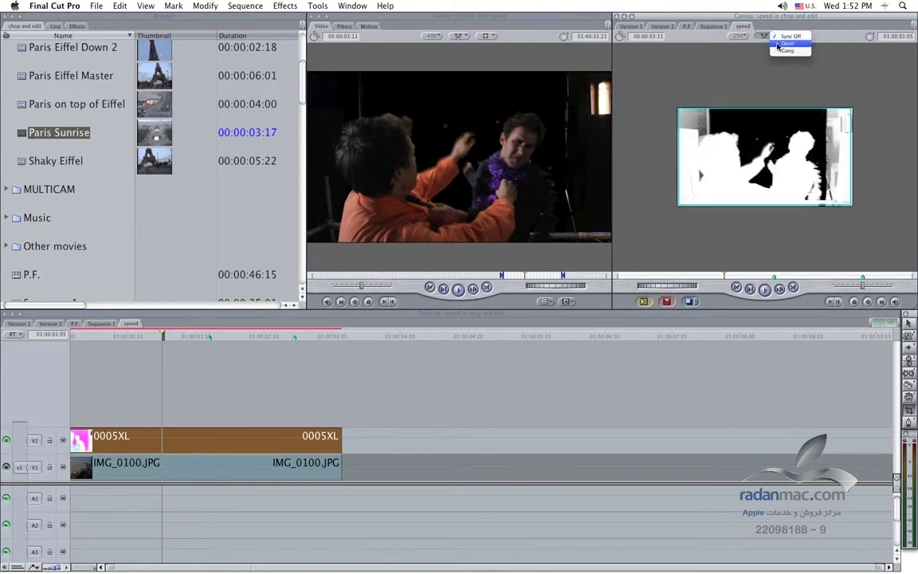
click(791, 36)
click(805, 43)
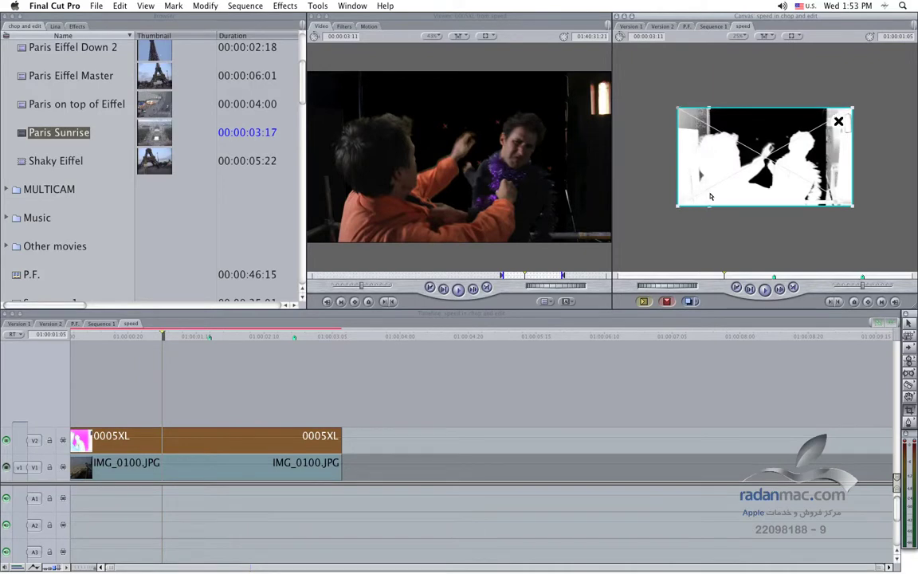
Crop in the left and right edges of 0005XL, then zoom to fit and deselect
drag(710, 197, 710, 197)
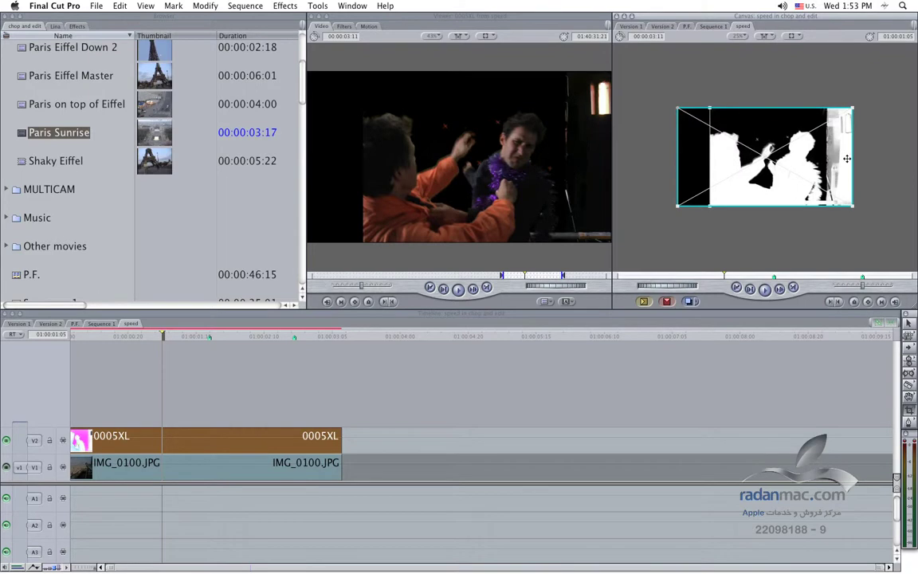
drag(851, 162, 825, 162)
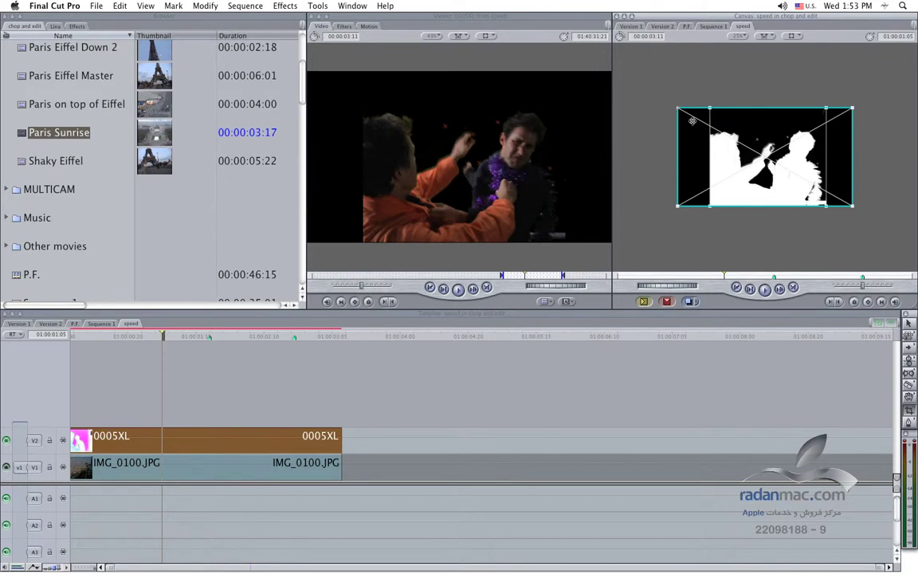
key(d)
key(super+equal)
key(super+shift+a)
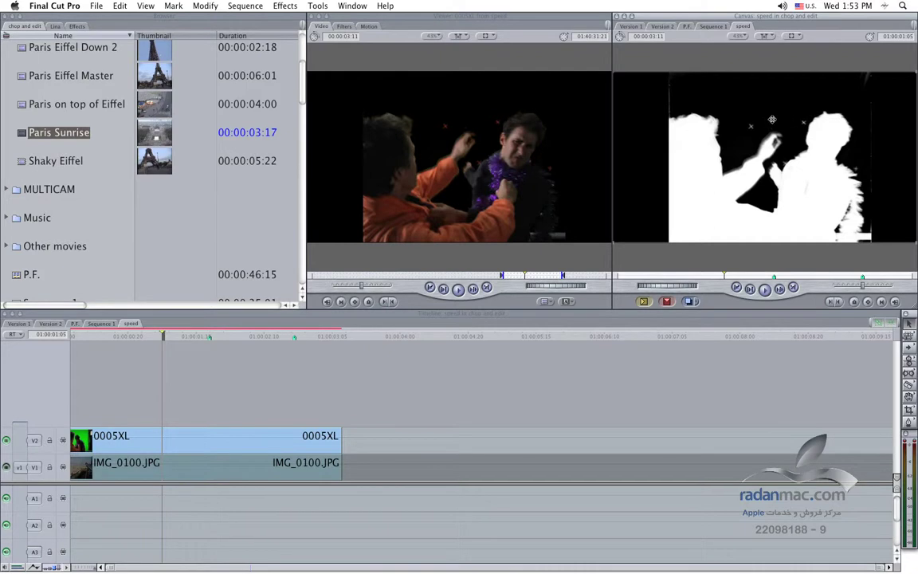
Reselect 0005XL and nudge its left crop edge slightly with the Crop tool
click(661, 94)
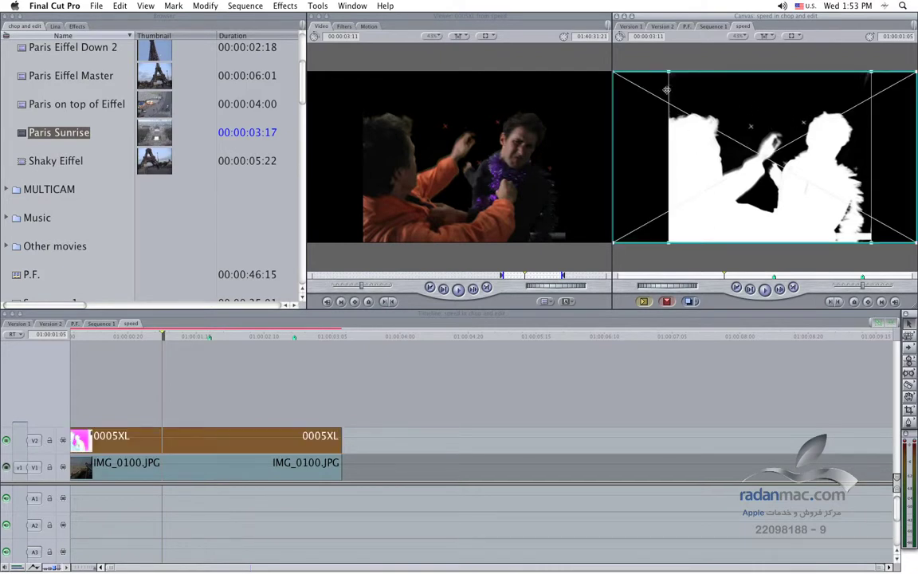
click(906, 417)
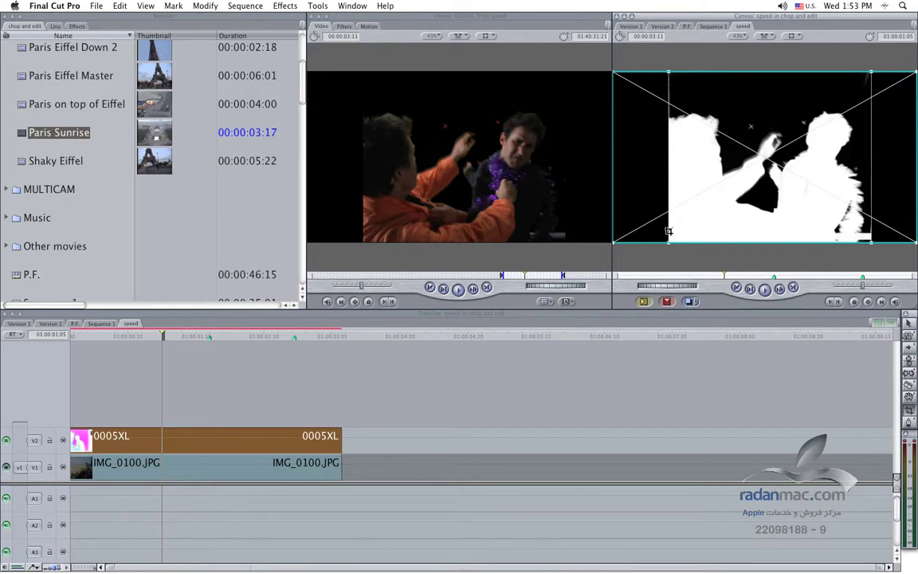
drag(671, 233, 671, 233)
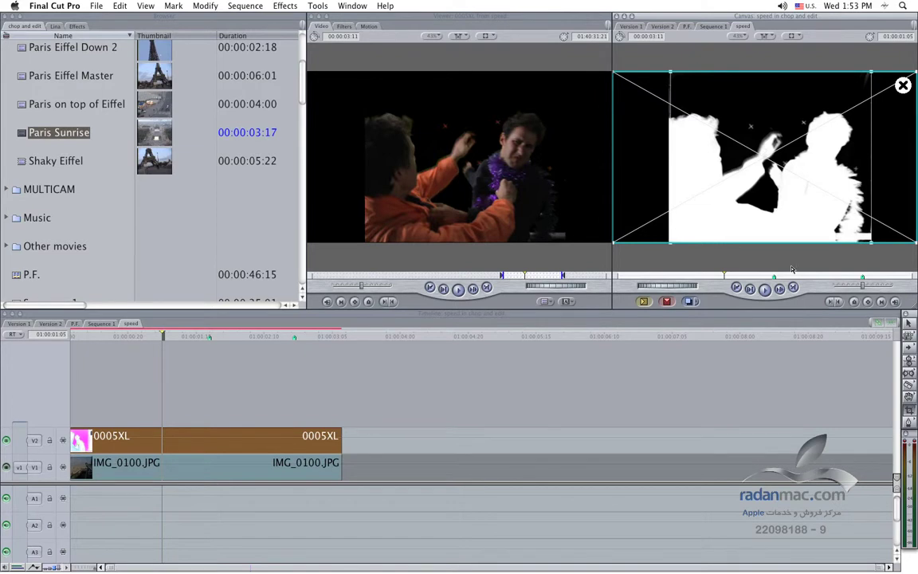
click(355, 369)
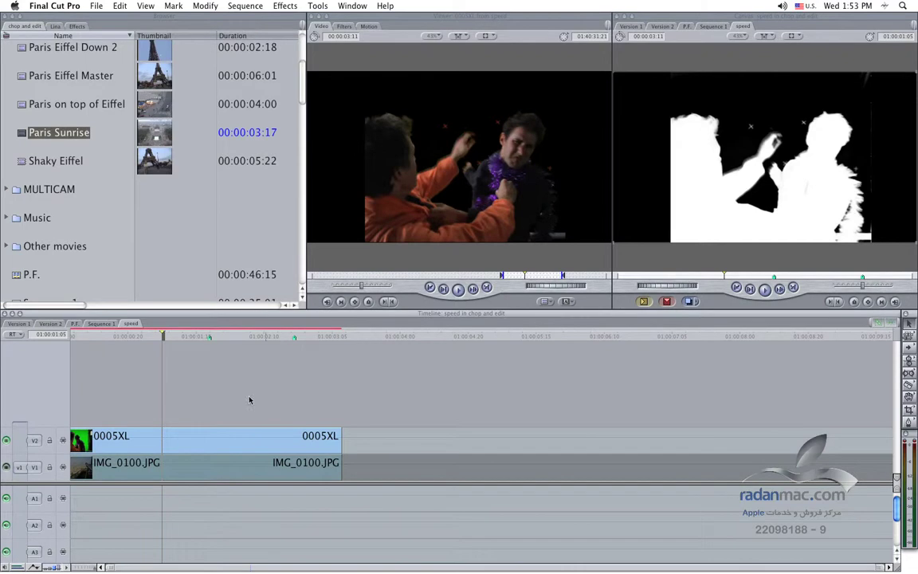
Show 0005XL's Primatte Keyer settings again and turn V1 track visibility back on
click(239, 437)
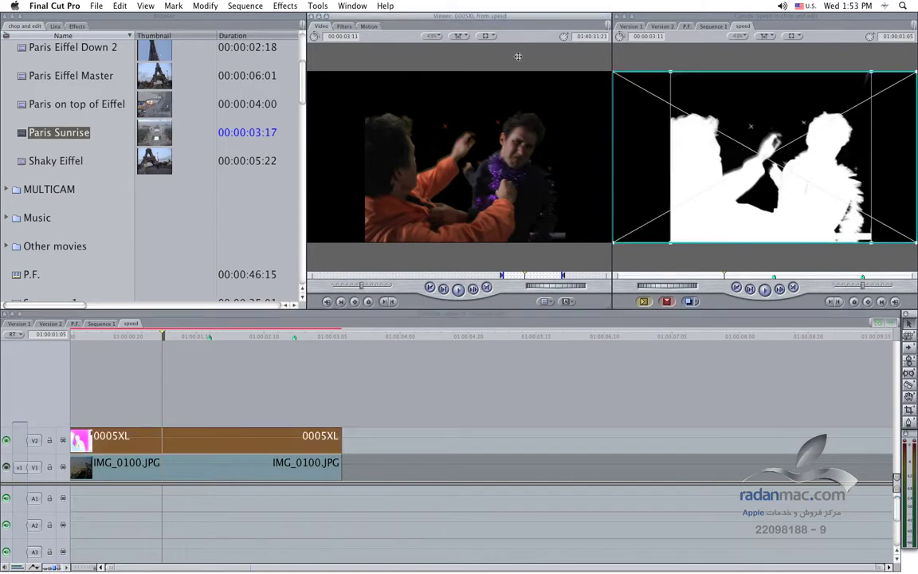
click(344, 26)
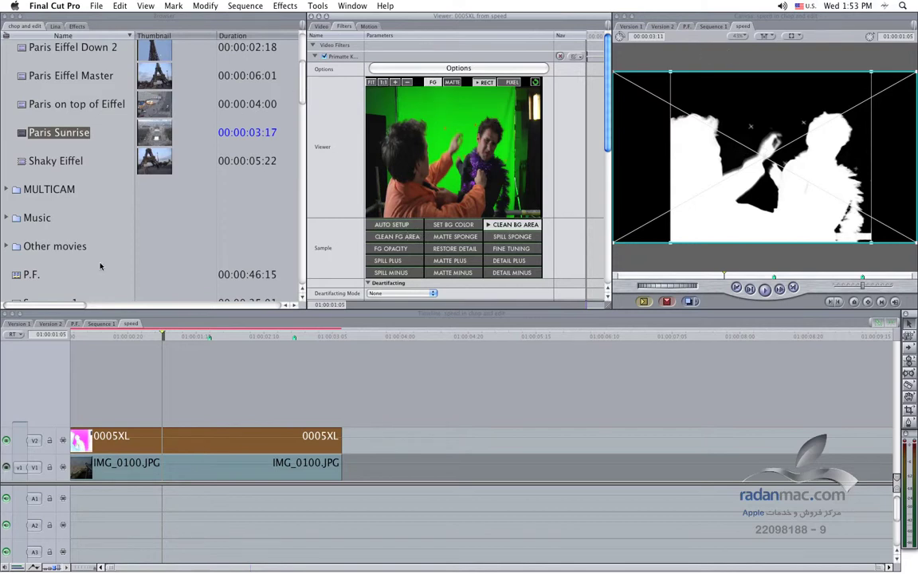
click(6, 467)
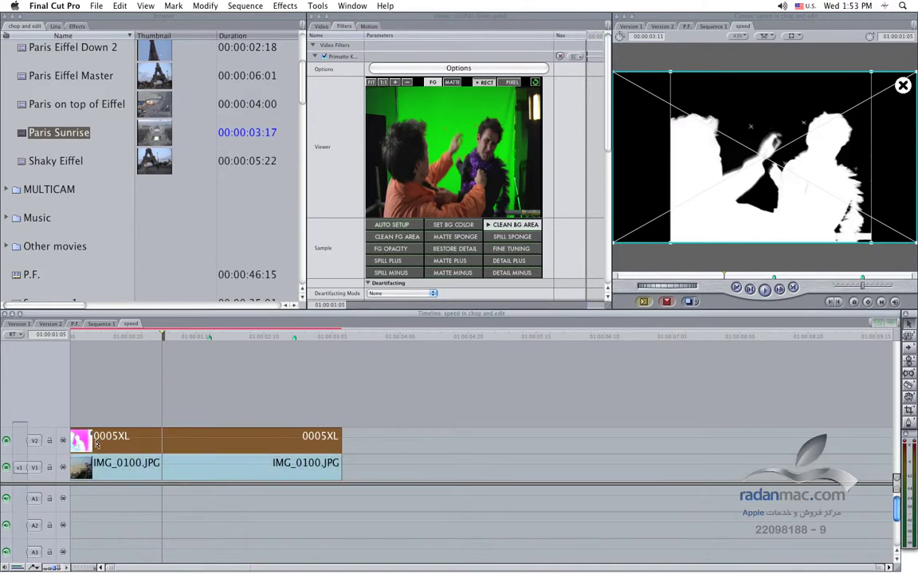
Switch the Canvas view to RGB and show Image only with the clip deselected
click(794, 36)
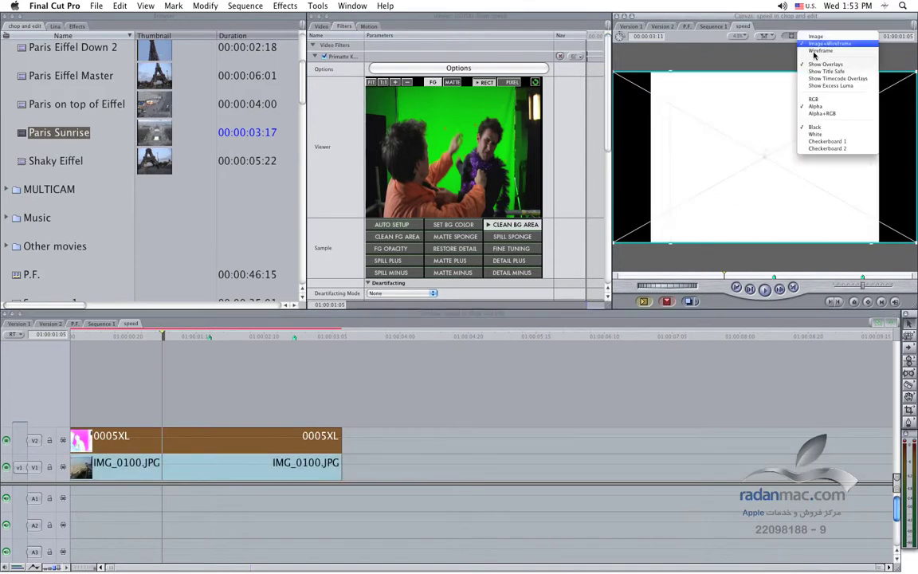
click(826, 101)
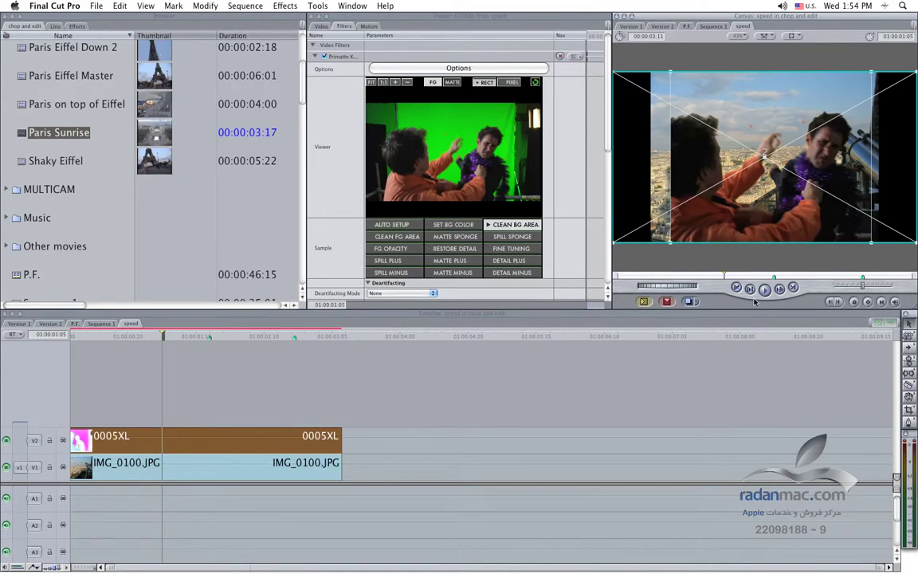
click(754, 369)
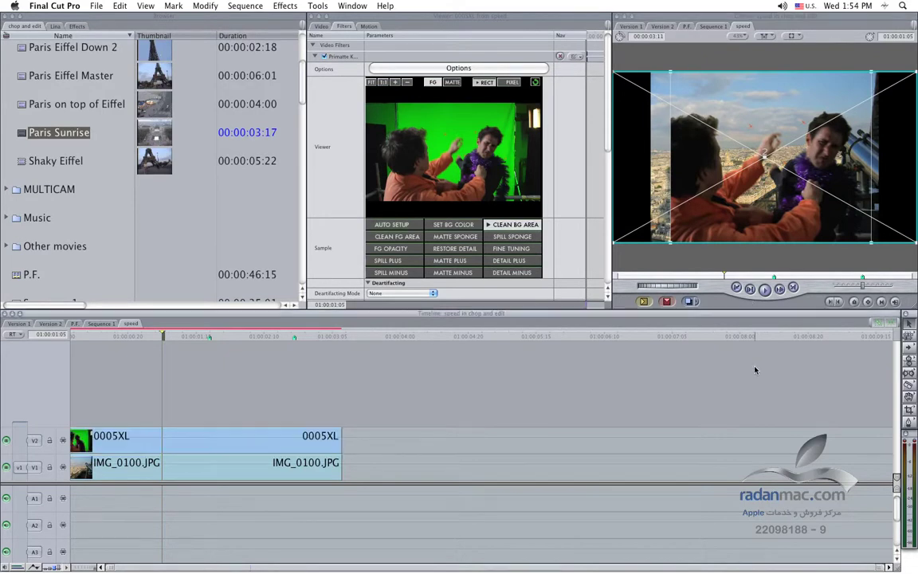
click(764, 36)
click(791, 36)
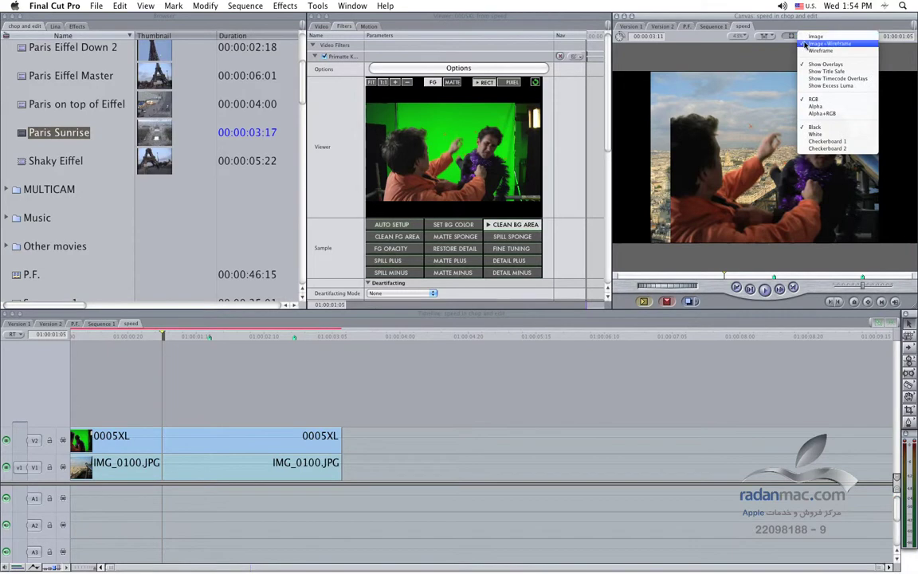
click(803, 36)
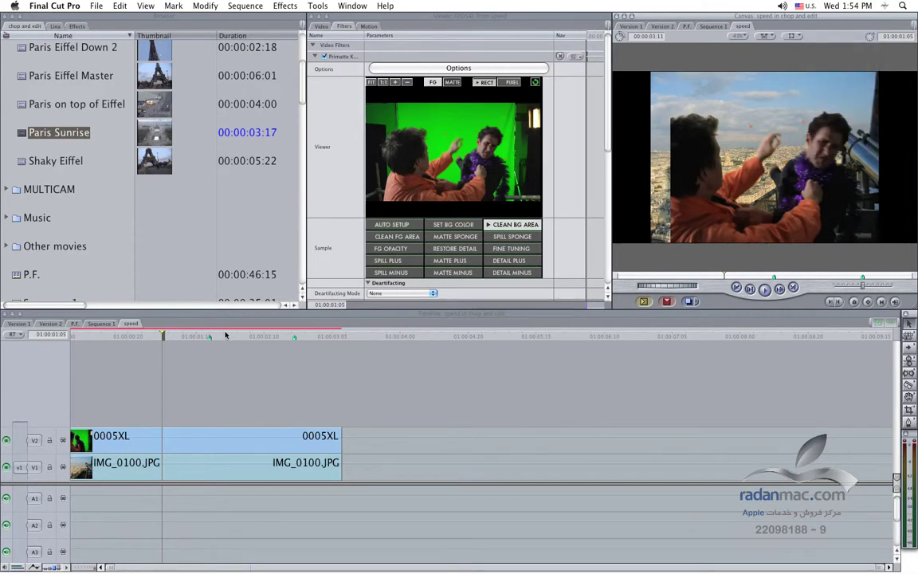
Reselect 0005XL, turn Image+Wireframe back on, then deselect the clip
click(124, 439)
click(650, 227)
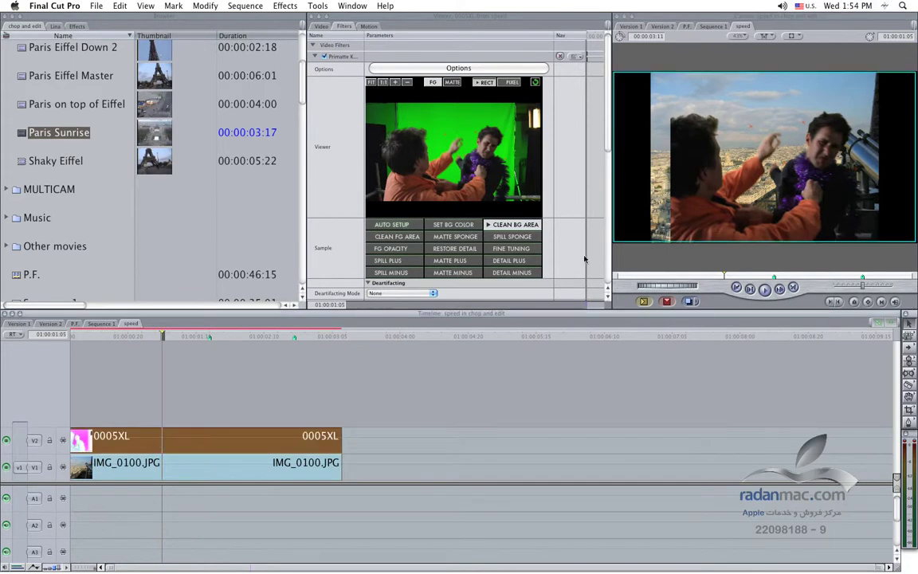
click(792, 36)
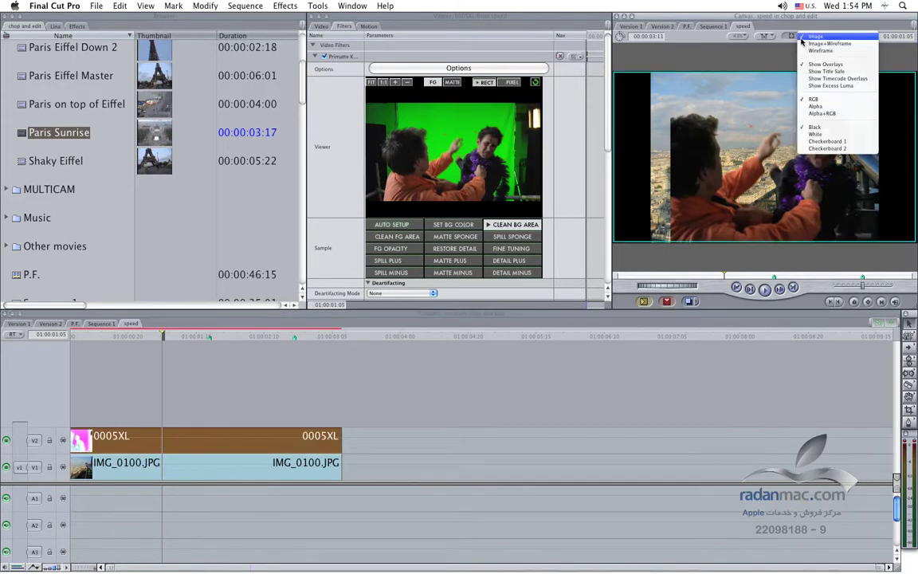
click(821, 44)
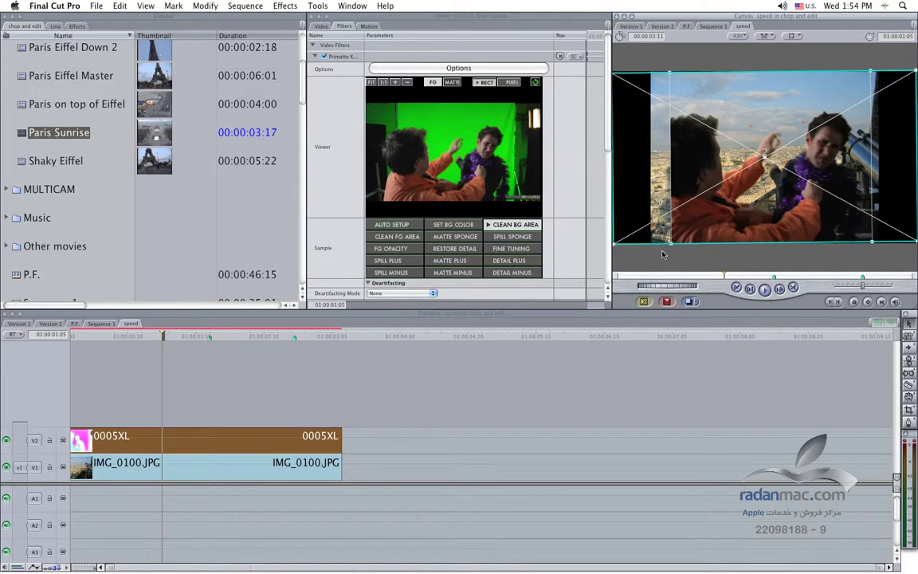
click(306, 387)
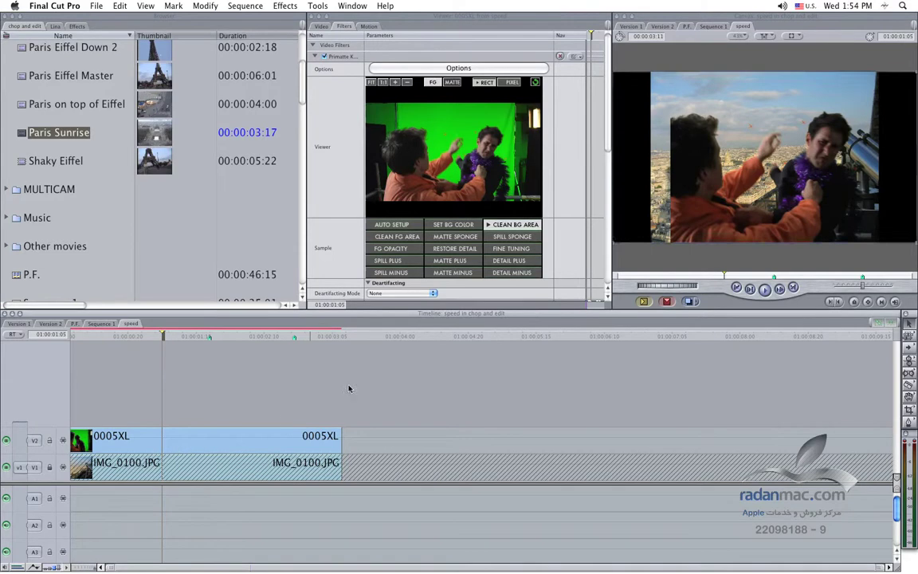
Scale up the keyed 0005XL clip by its corner and move it up and left
click(652, 171)
click(694, 244)
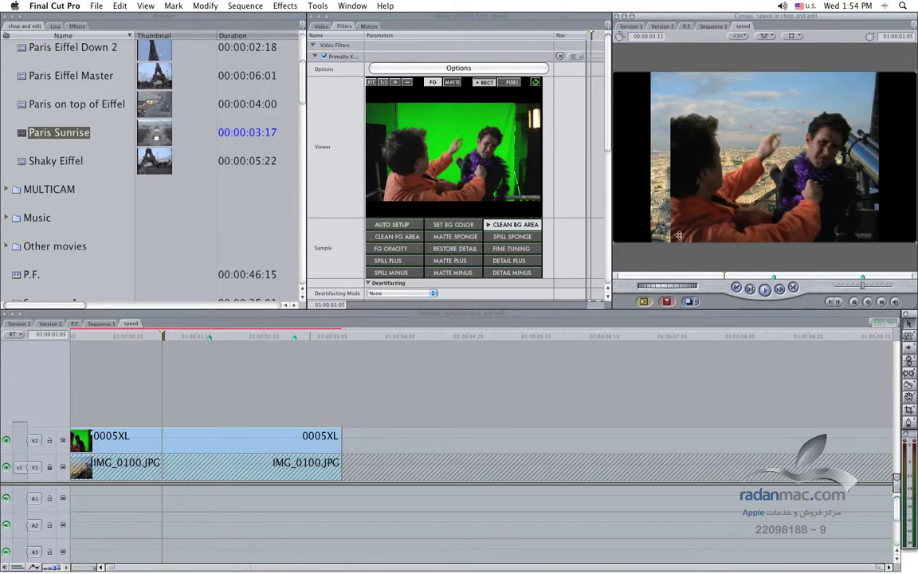
click(614, 241)
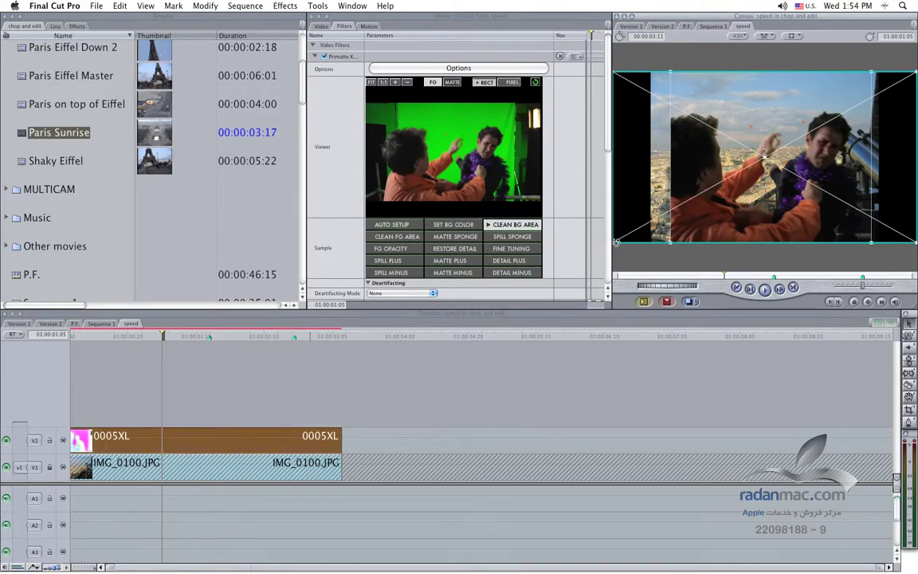
drag(602, 250, 601, 254)
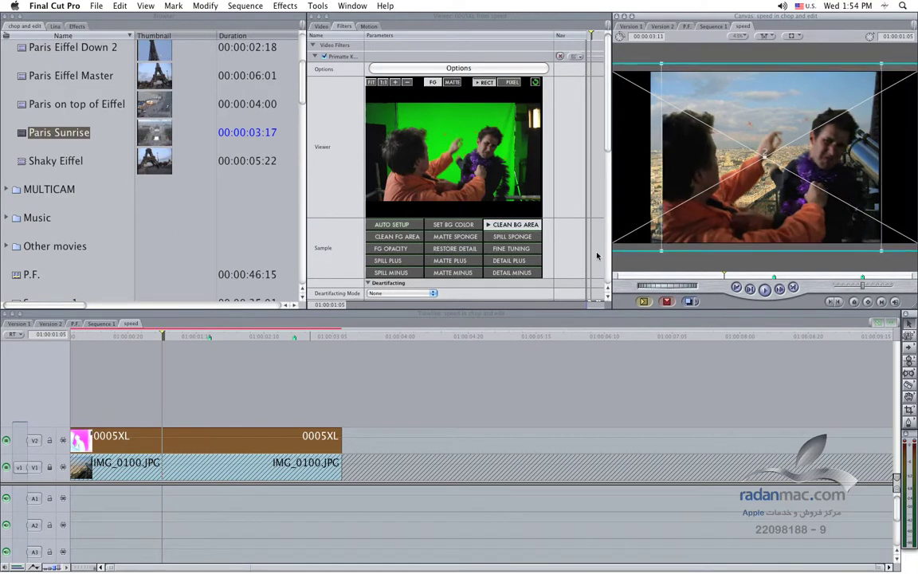
drag(745, 235, 743, 233)
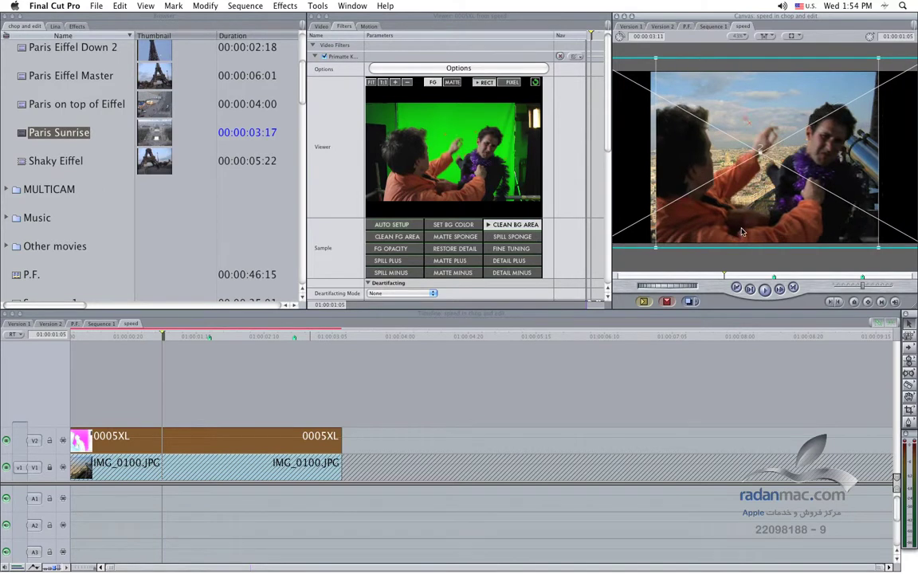
drag(742, 232, 734, 223)
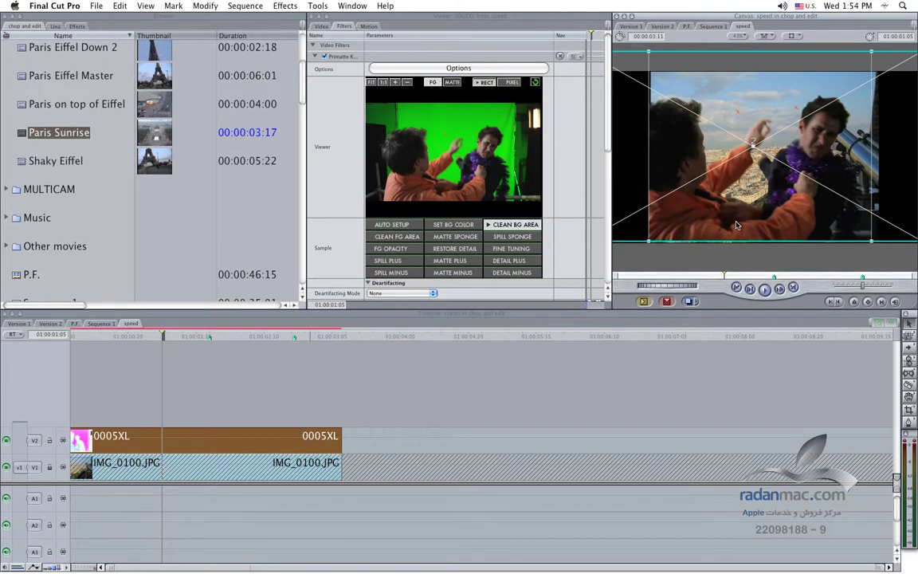
click(564, 368)
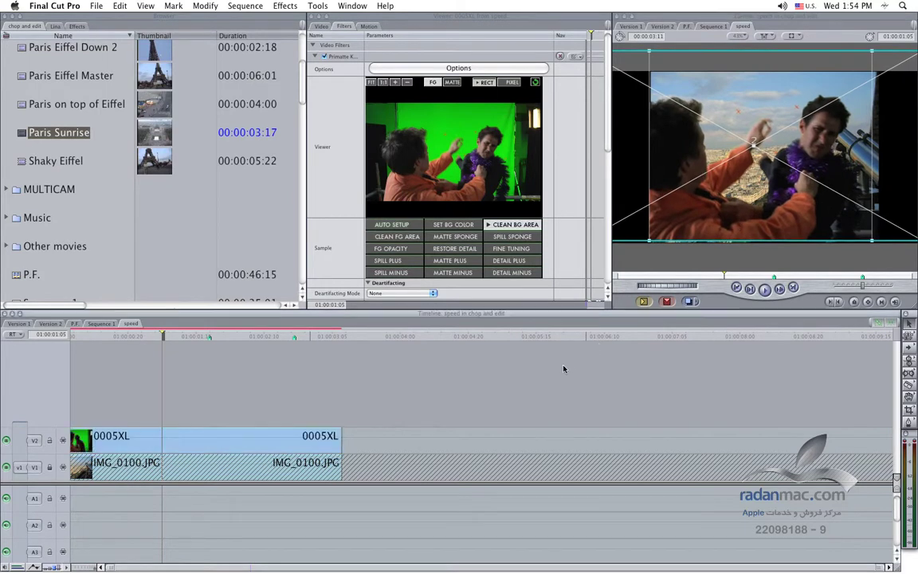
Nudge the keyed clip slightly down and check the composite
click(255, 438)
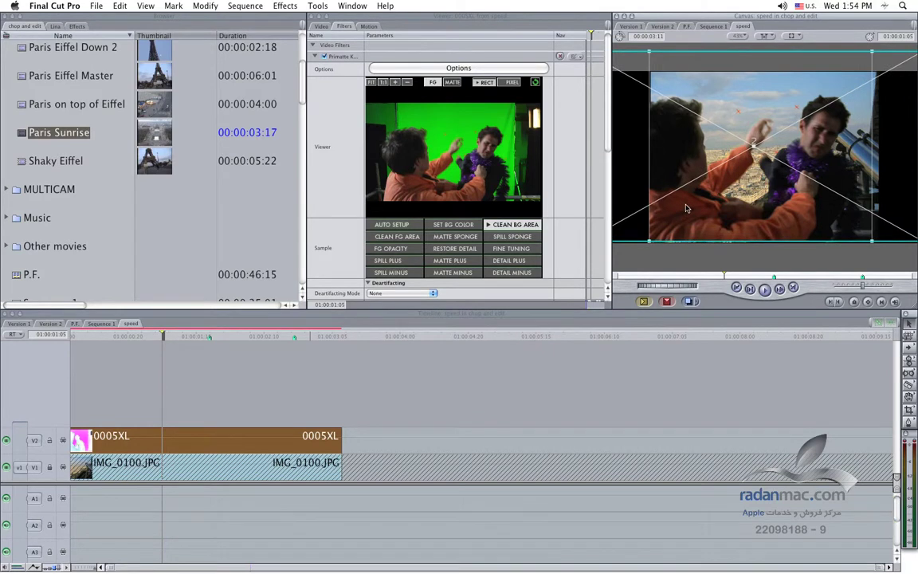
drag(686, 211, 685, 212)
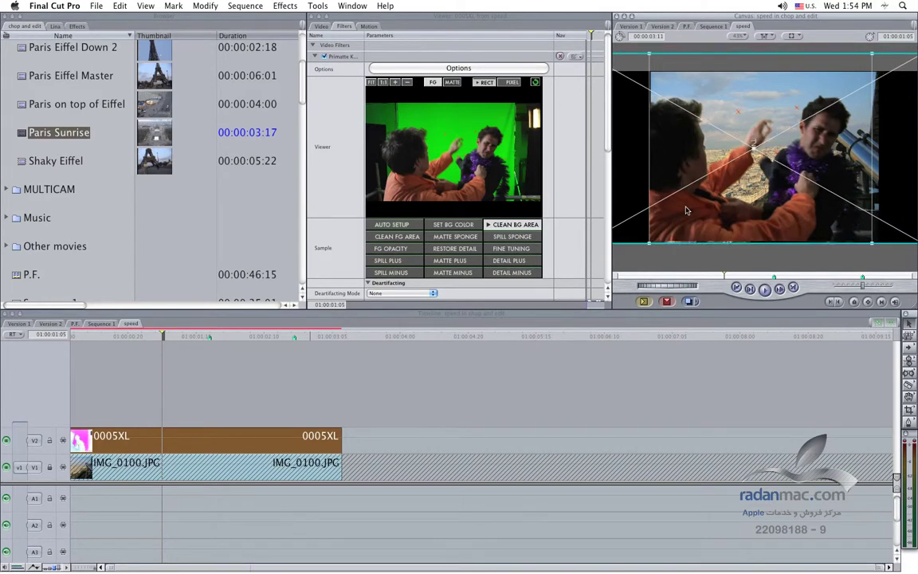
click(465, 361)
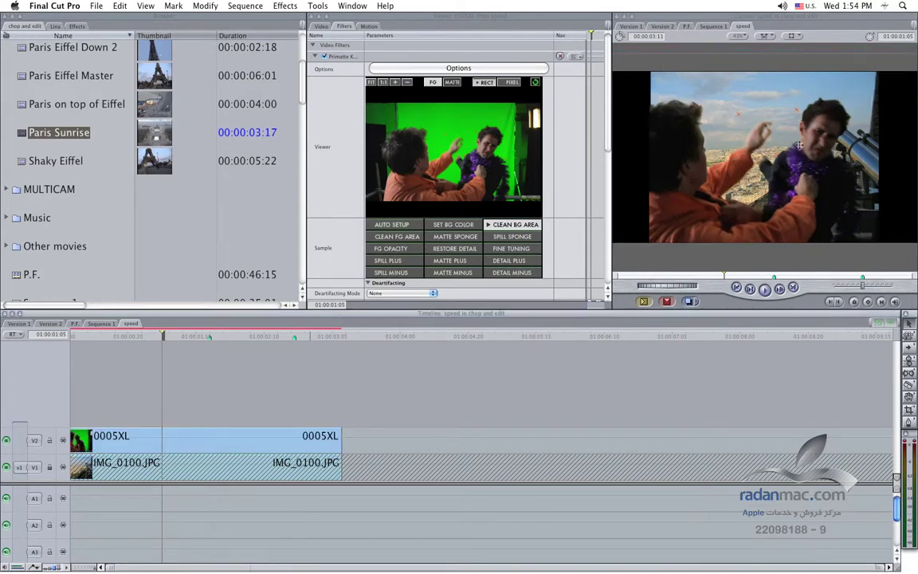
Drag Paris Sunrise onto a new V3 track above 0005XL and trim its end
click(7, 468)
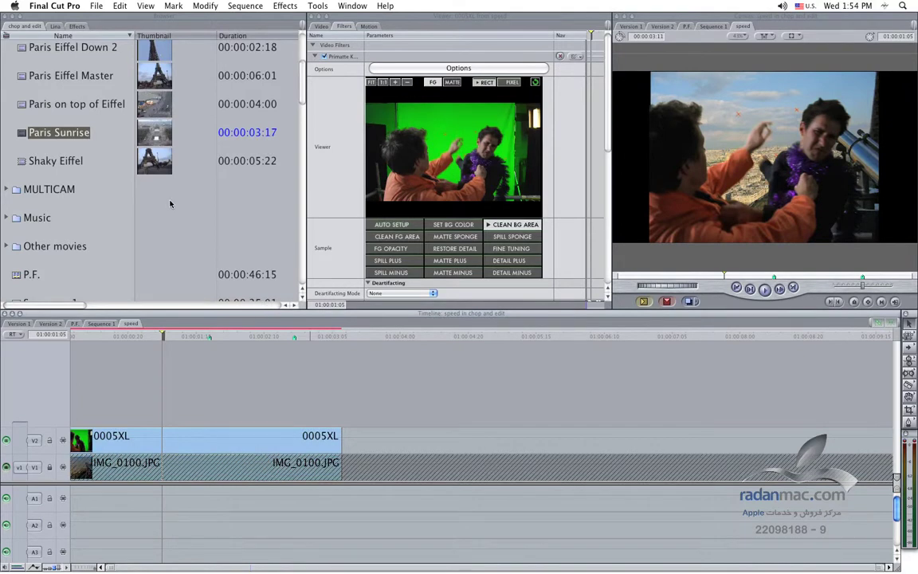
click(6, 468)
scroll(192, 137, up, 4)
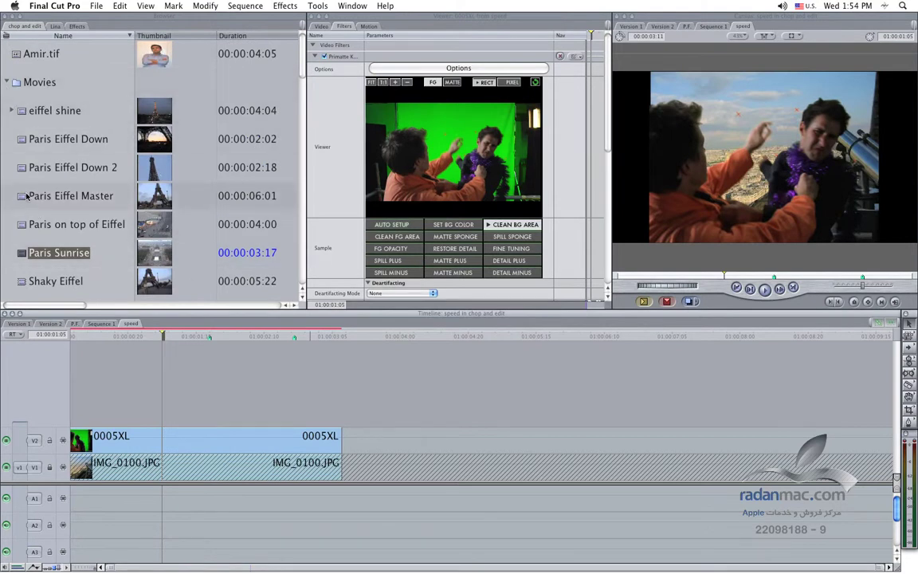
drag(22, 256, 257, 409)
drag(369, 408, 351, 409)
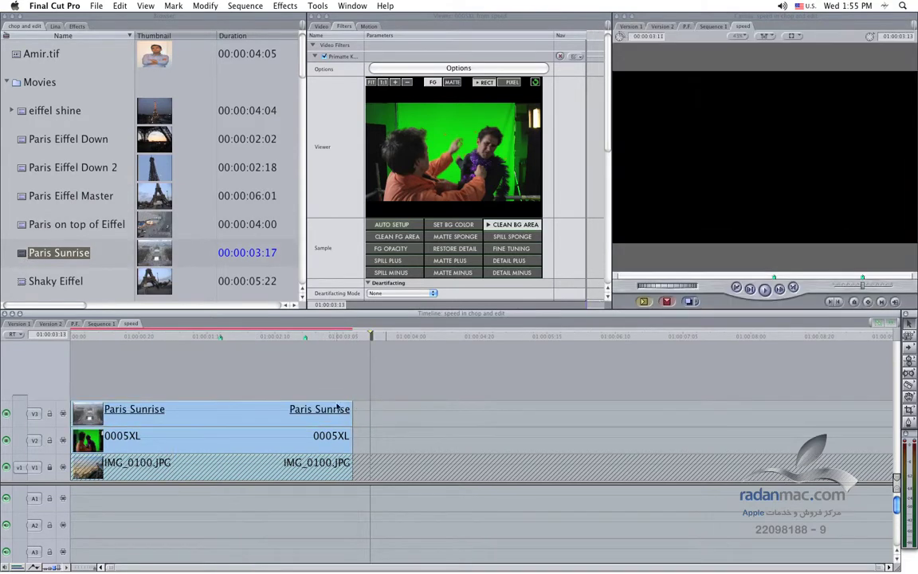
Enlarge Paris Sunrise on V3 by dragging its Canvas wireframe corner until it fills the frame
click(228, 333)
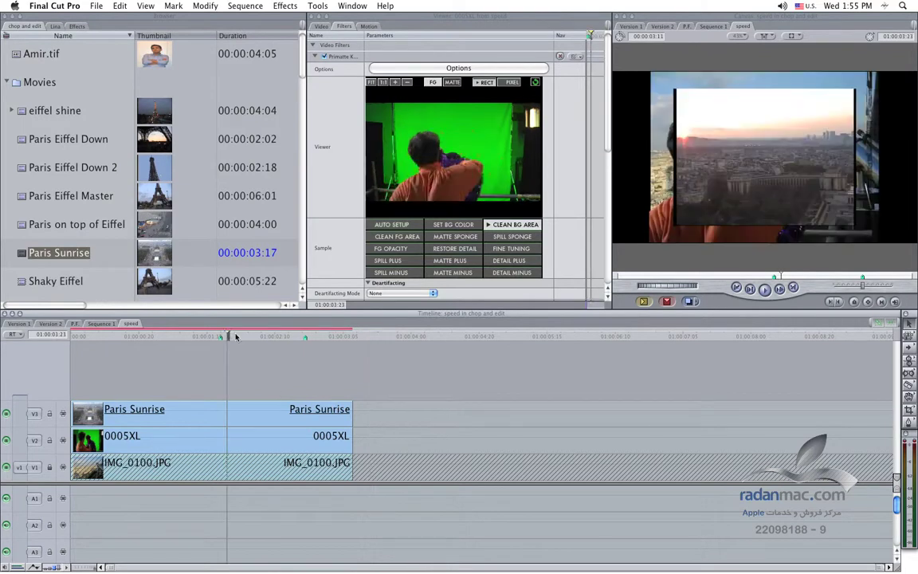
click(671, 226)
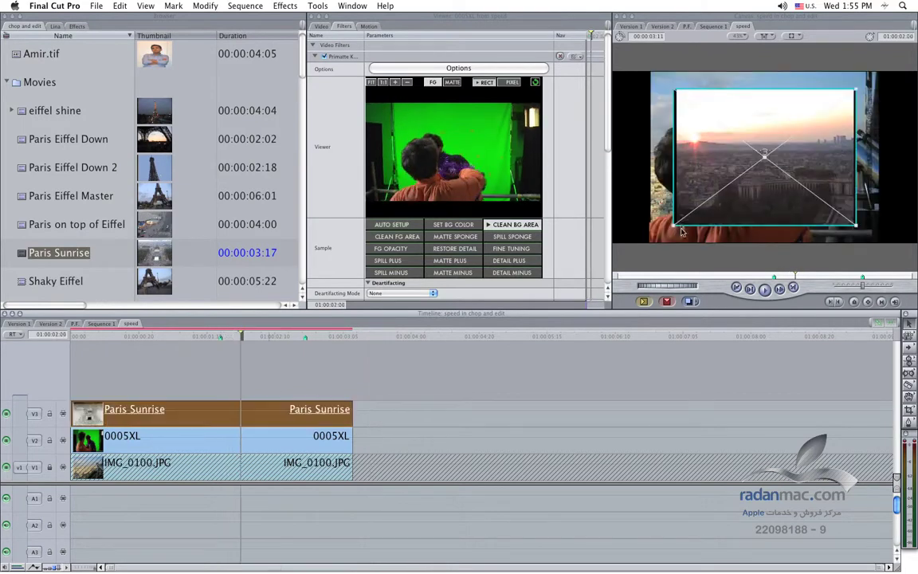
drag(673, 226, 646, 253)
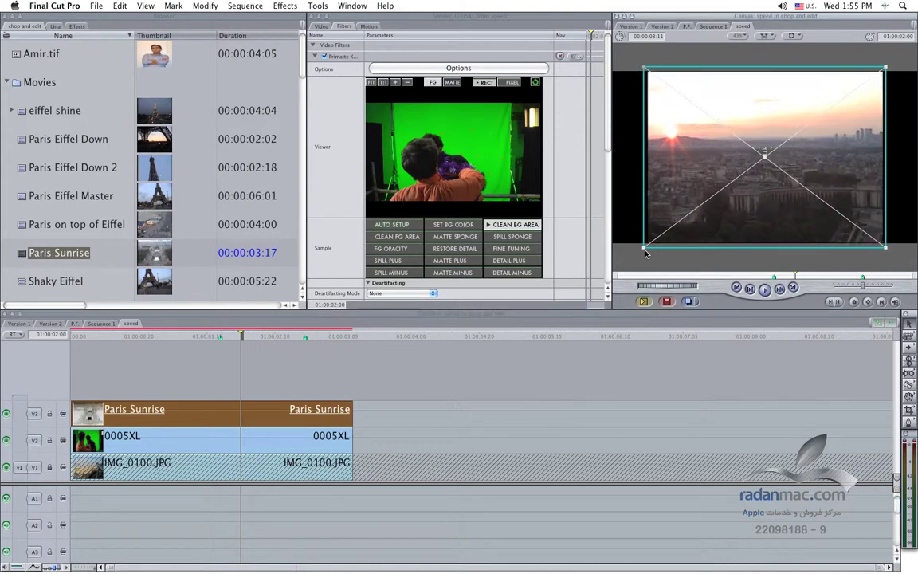
click(267, 385)
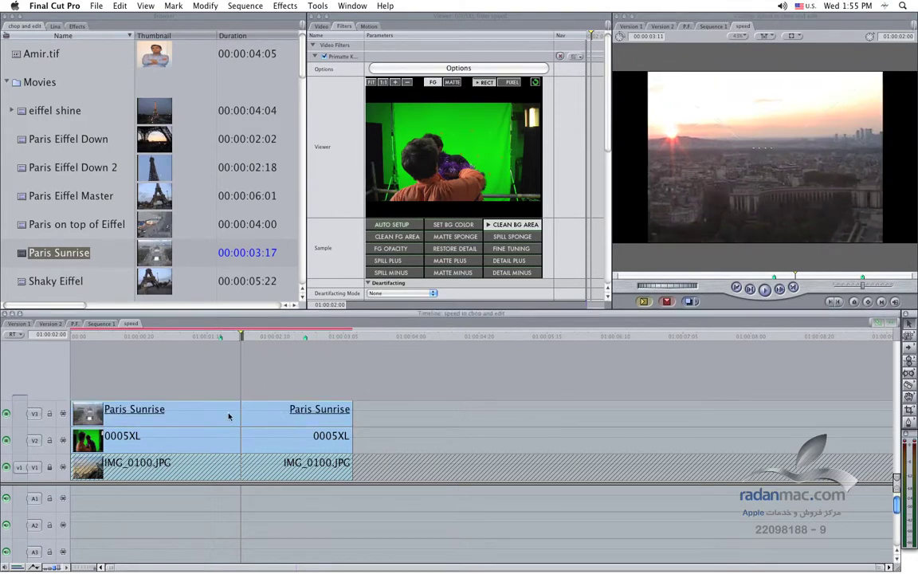
click(179, 448)
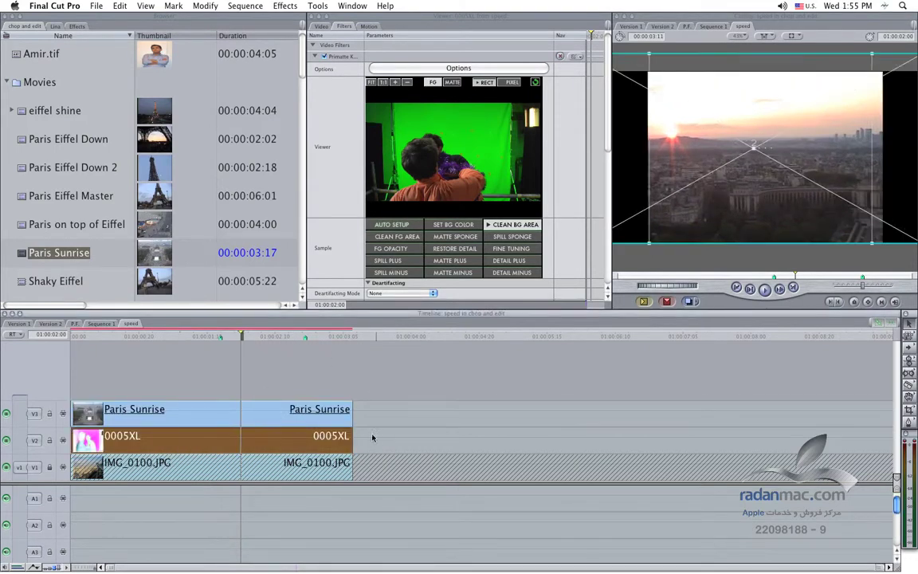
Set the Paris Sunrise clip's composite mode to Travel Matte - Alpha
right_click(275, 412)
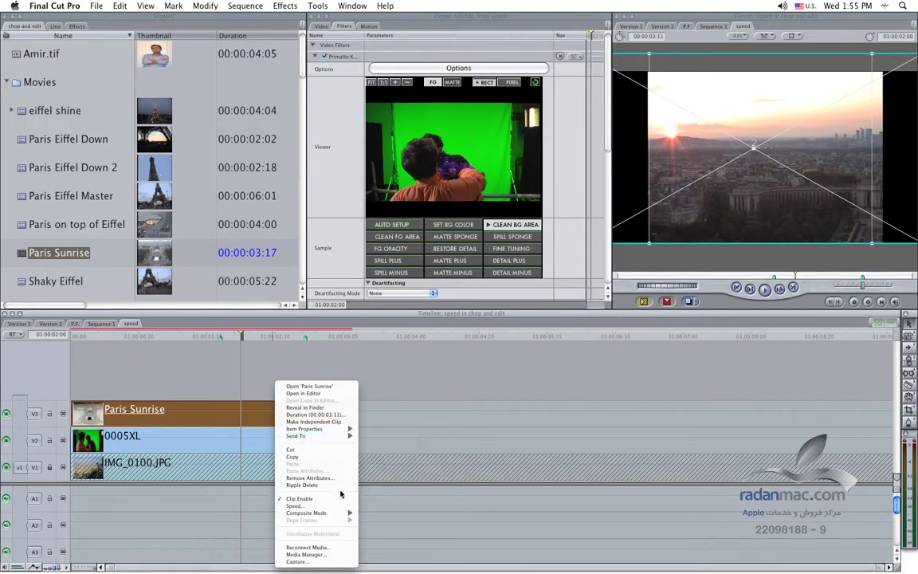
mouse_move(319, 512)
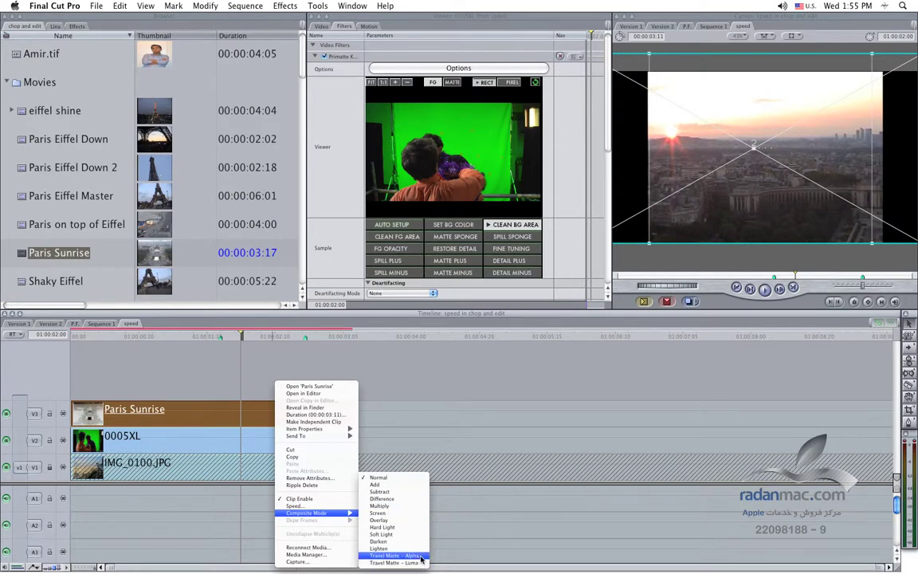
click(421, 556)
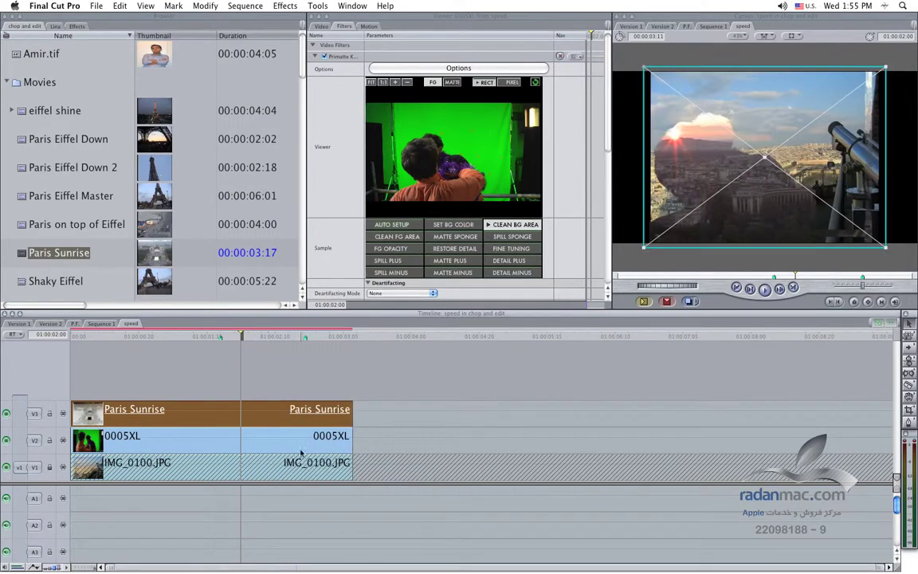
click(226, 514)
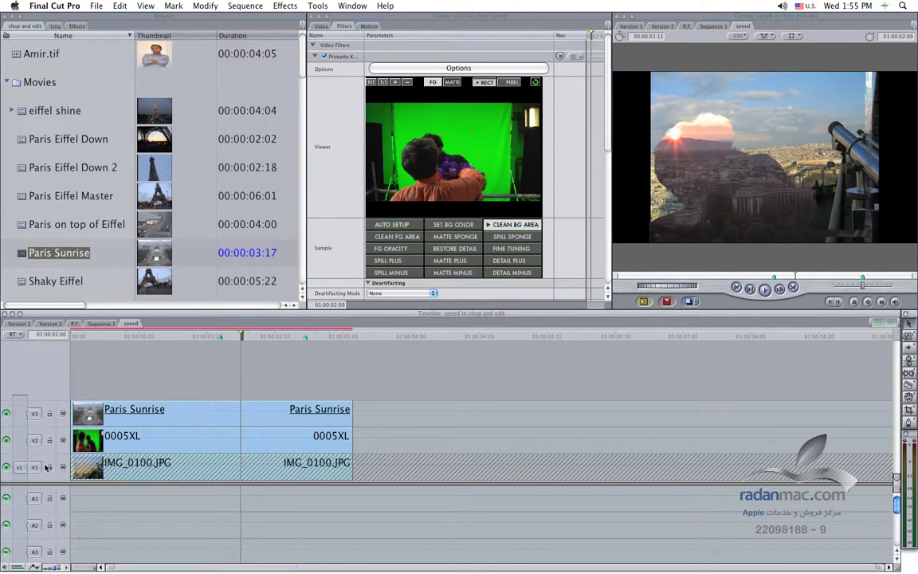
click(194, 331)
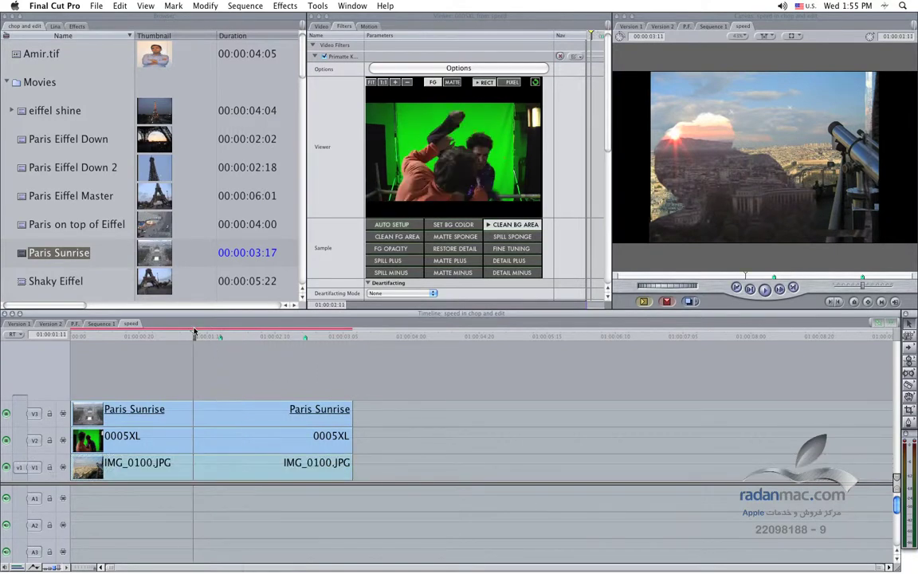